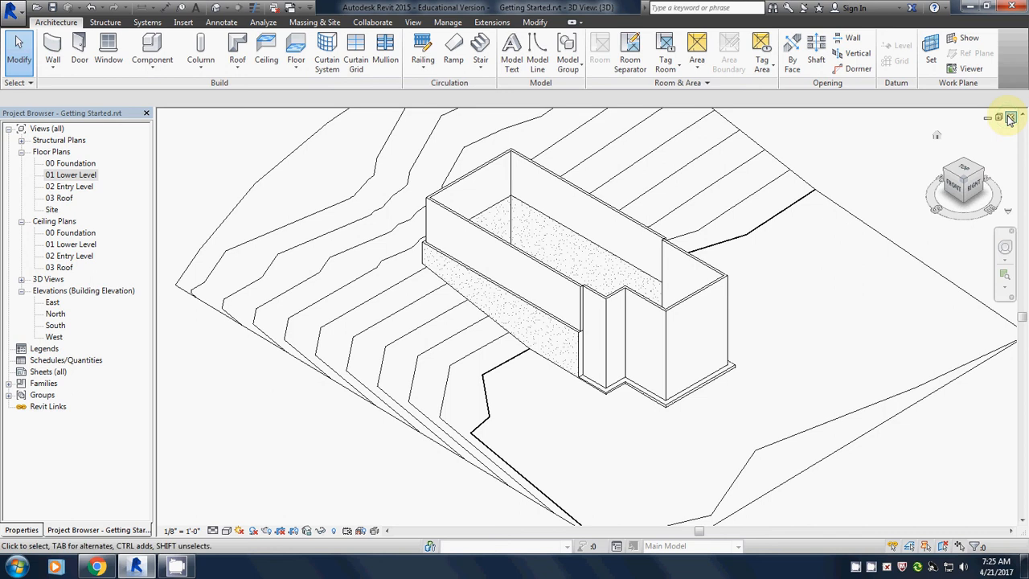
Step: In the 03 Roof floor plan, start a roof by footprint and draw a slope-defining boundary line 56'-6" along the south wall to the east wall's extension
left_click(1010, 118)
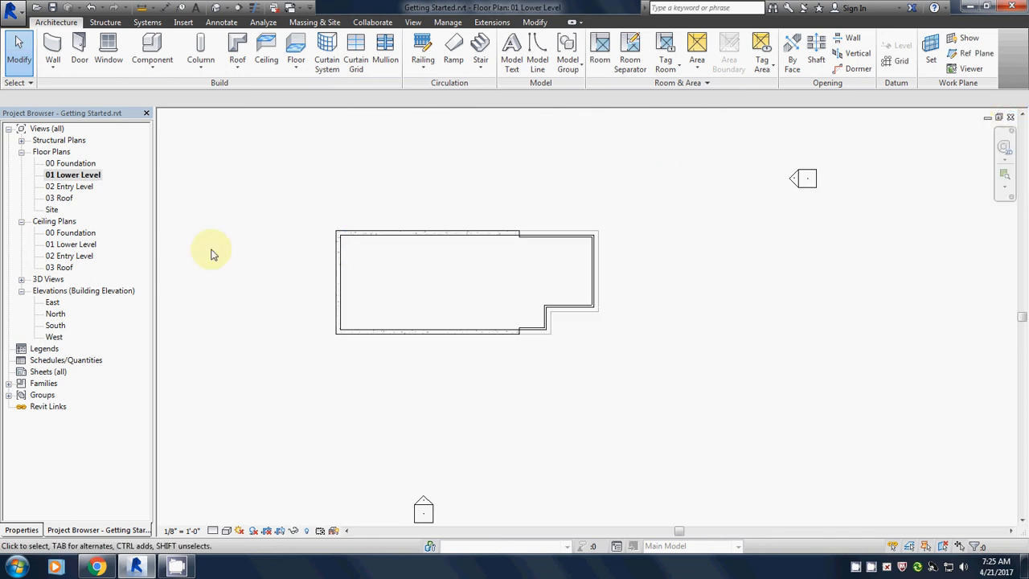
double_click(56, 199)
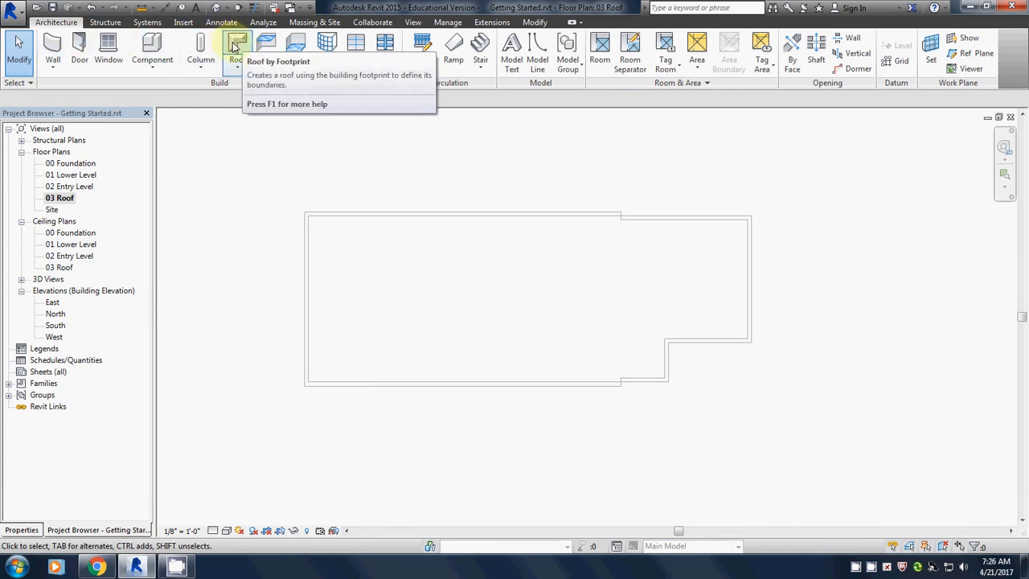
left_click(238, 70)
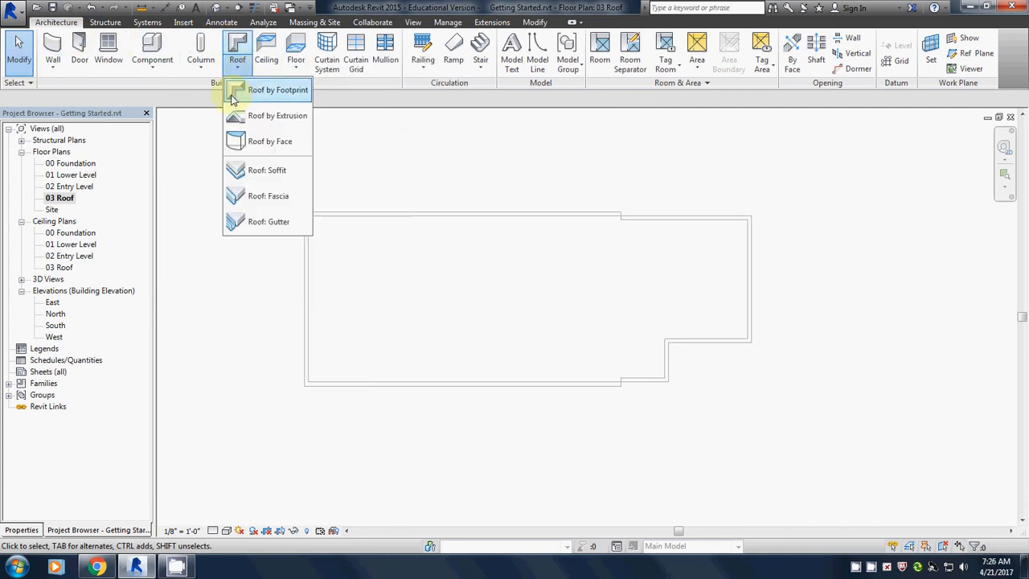
left_click(261, 93)
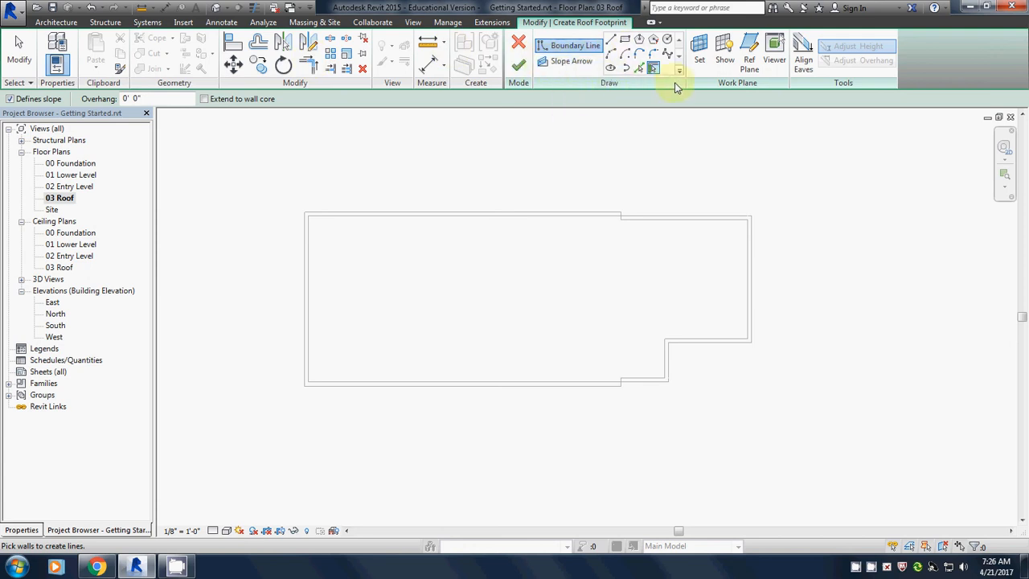
left_click(611, 44)
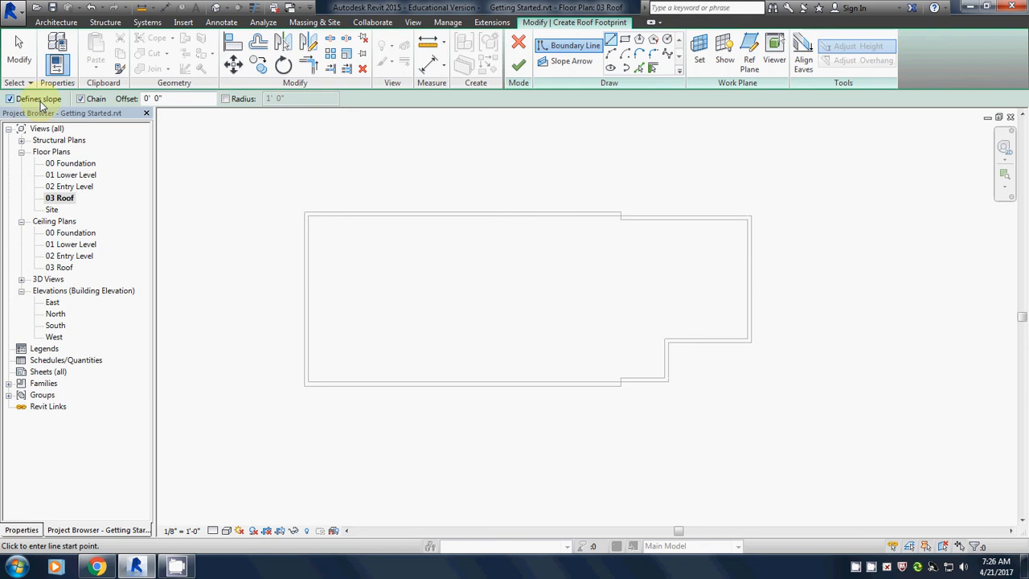
left_click(303, 386)
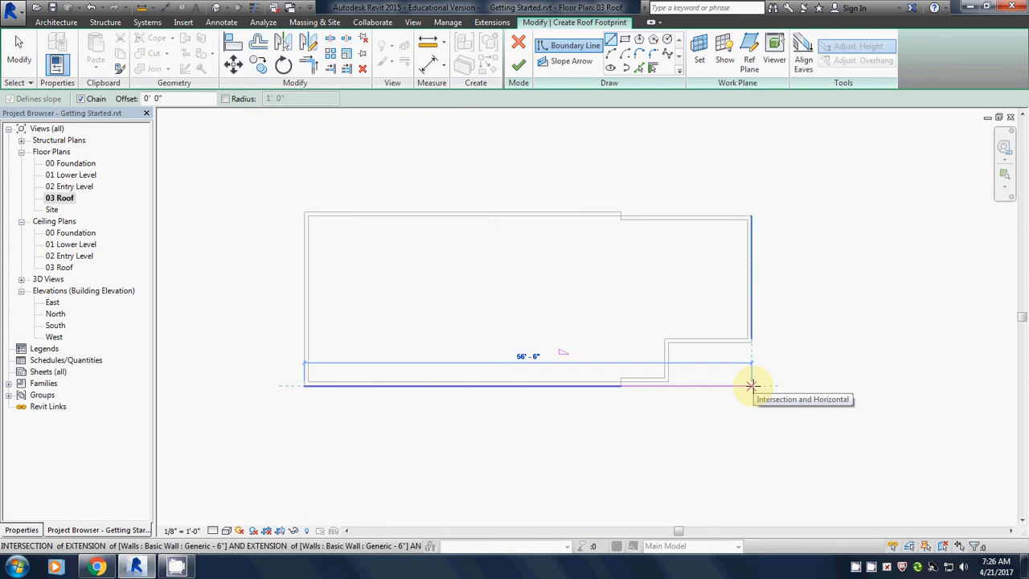
left_click(751, 386)
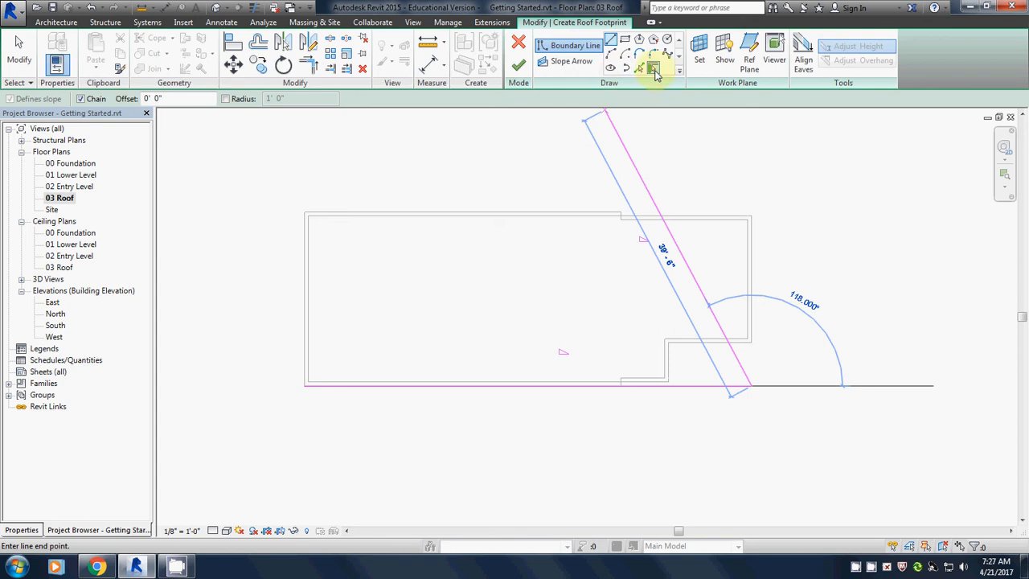
Step: Create non-sloping boundary lines with a 3' overhang from the west, east and long north walls, flipping the east line to the outside
left_click(654, 70)
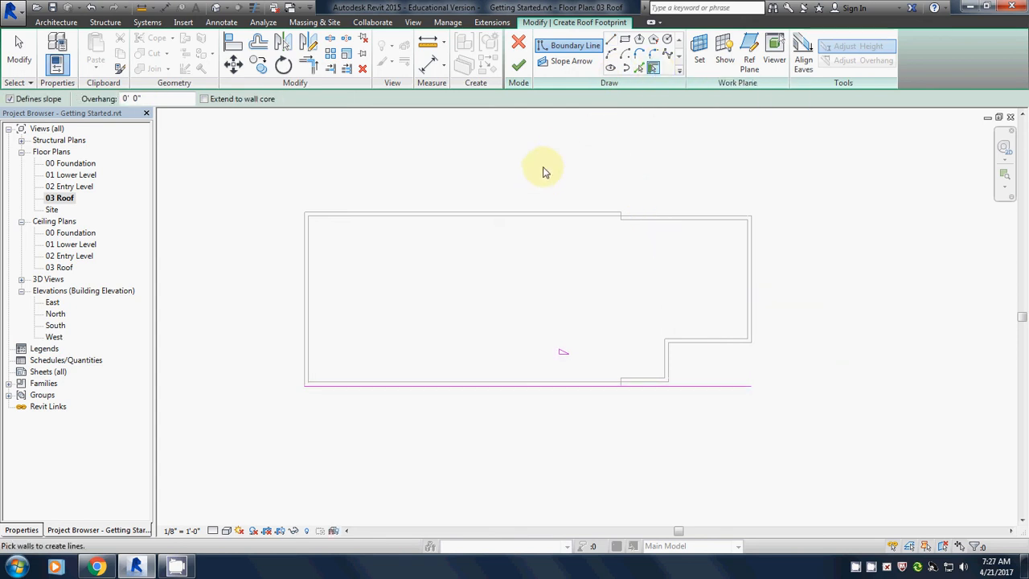
left_click(9, 99)
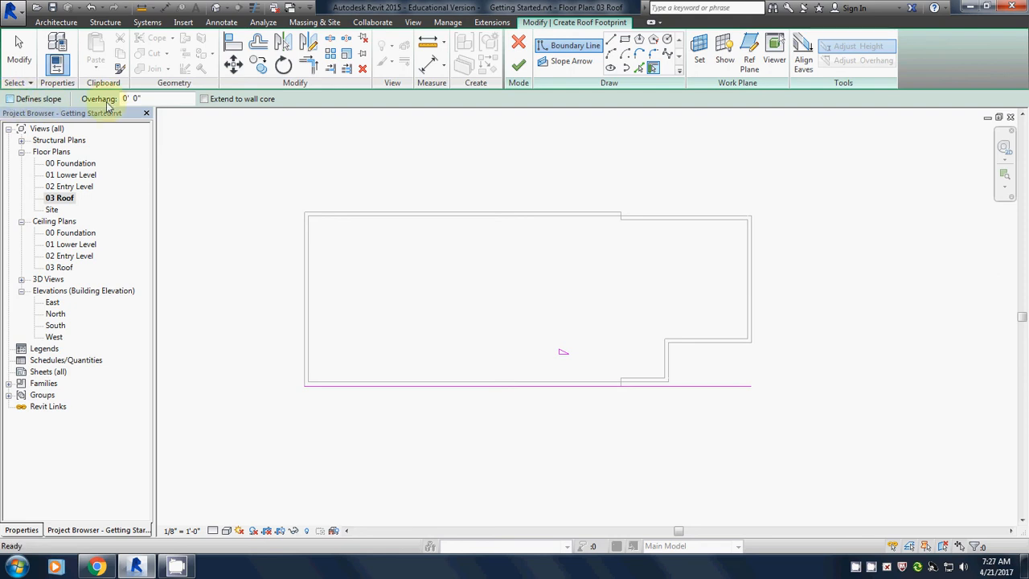
left_click_drag(167, 102, 2, 101)
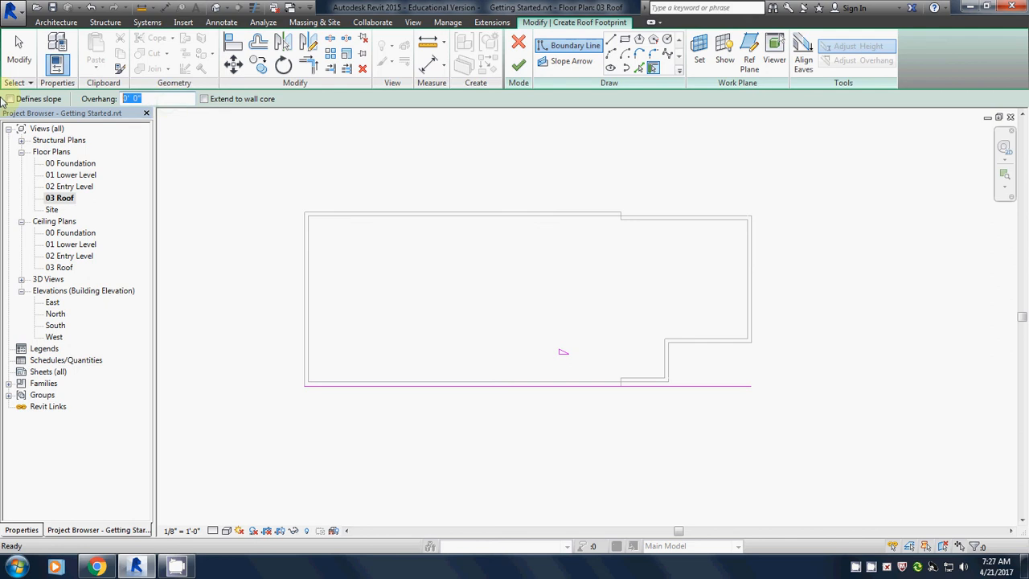
type("3")
key("Return")
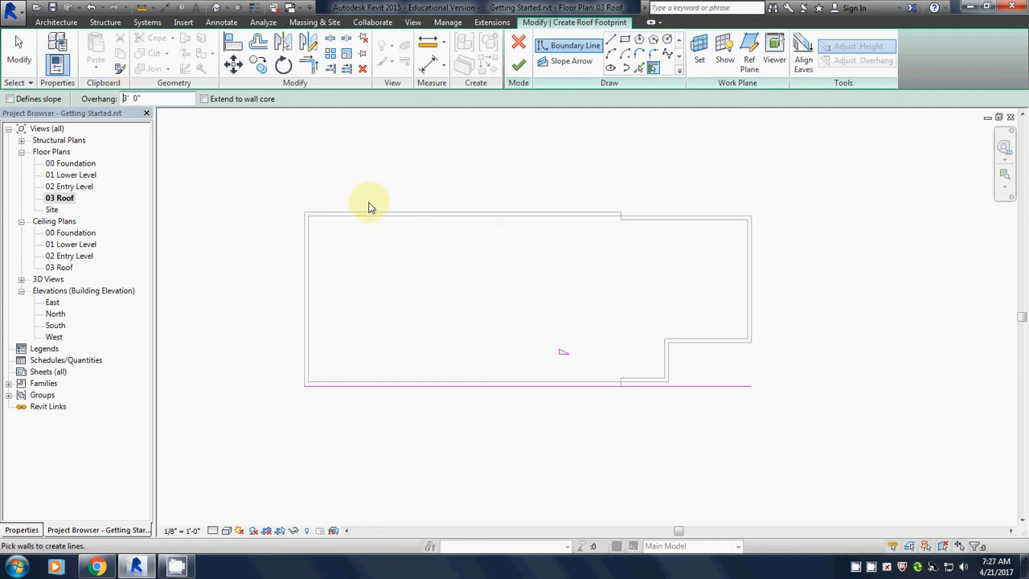
left_click(302, 291)
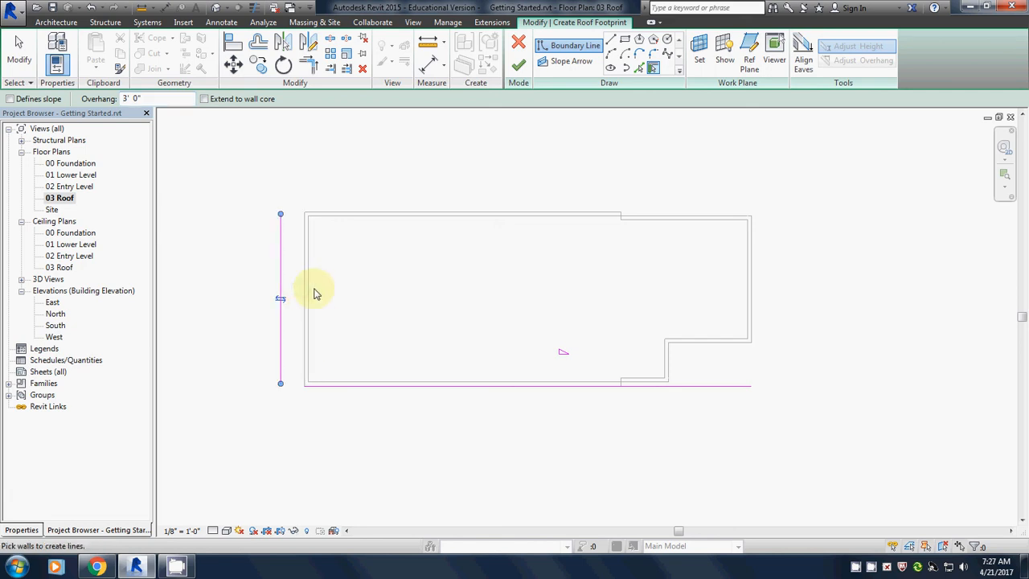
left_click(748, 271)
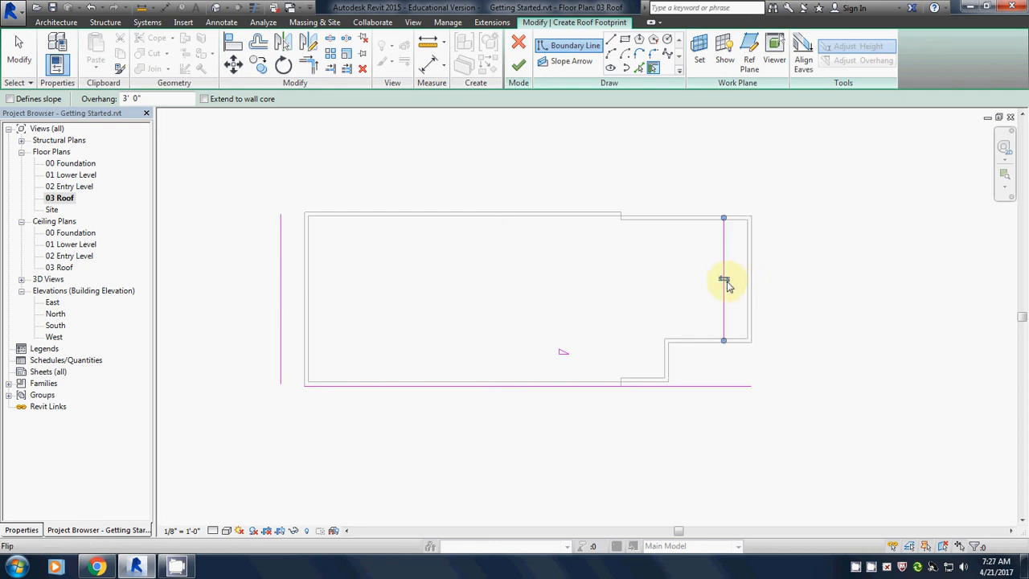
left_click(725, 281)
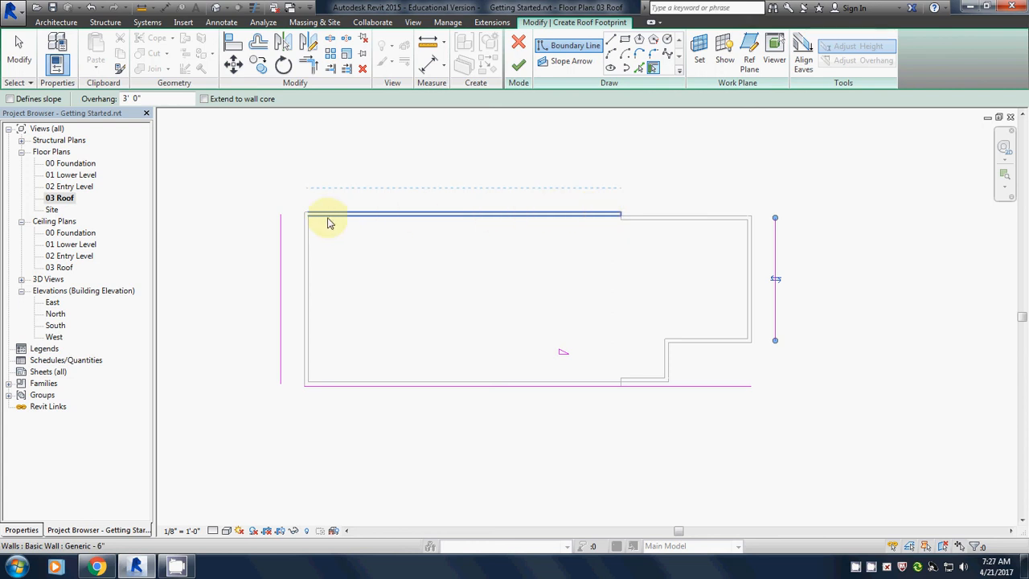
left_click(576, 215)
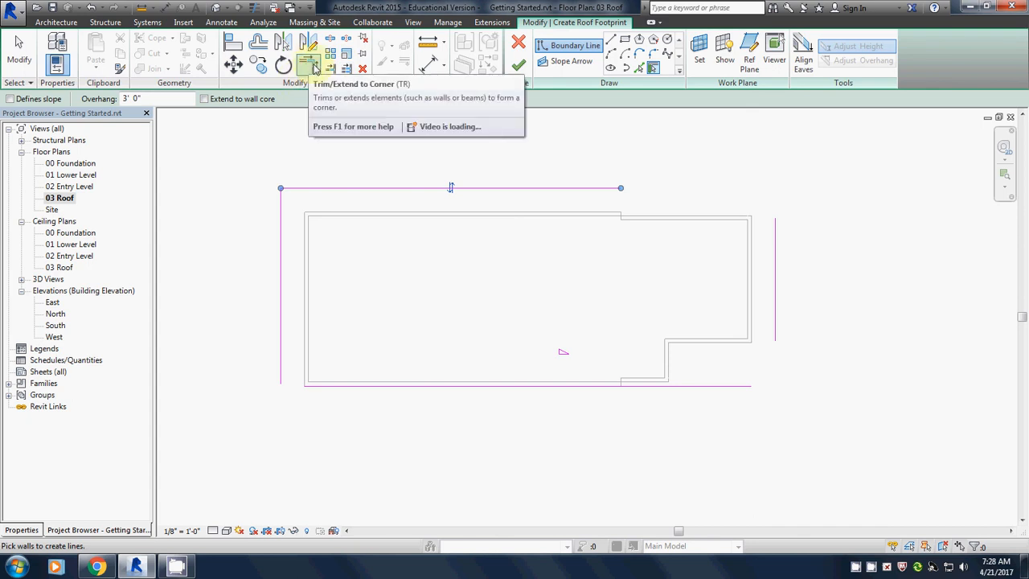
Step: Trim and extend the boundary lines to corners so they form a closed rectangle, and finish the roof footprint
left_click(309, 70)
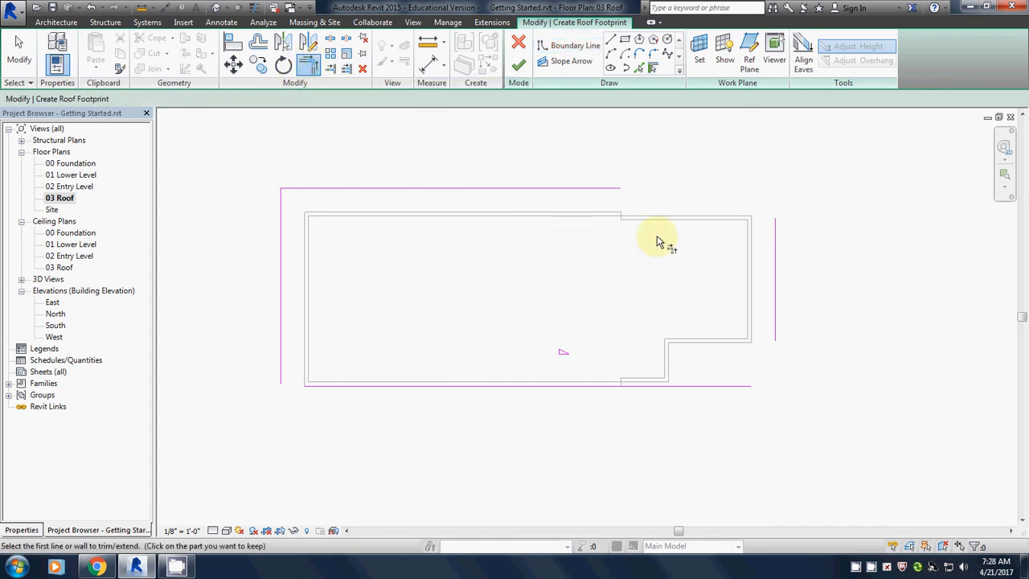
left_click(615, 193)
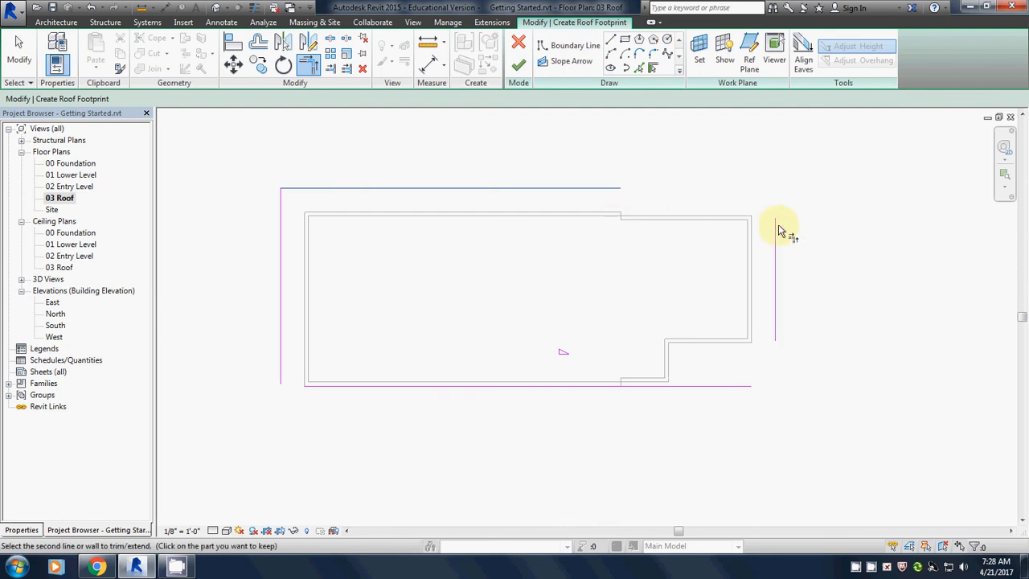
left_click(775, 230)
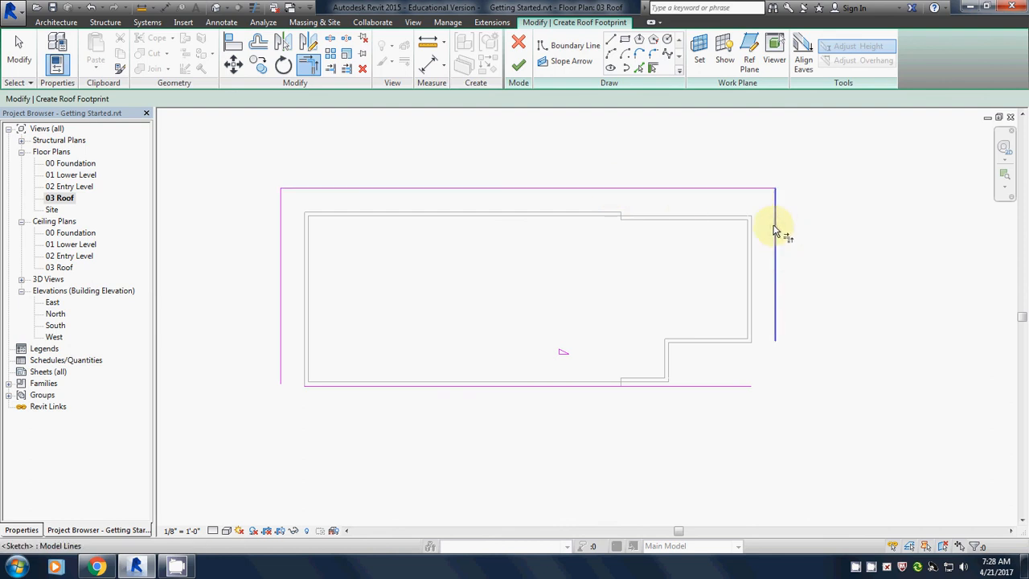
left_click(780, 332)
left_click(745, 393)
left_click(744, 394)
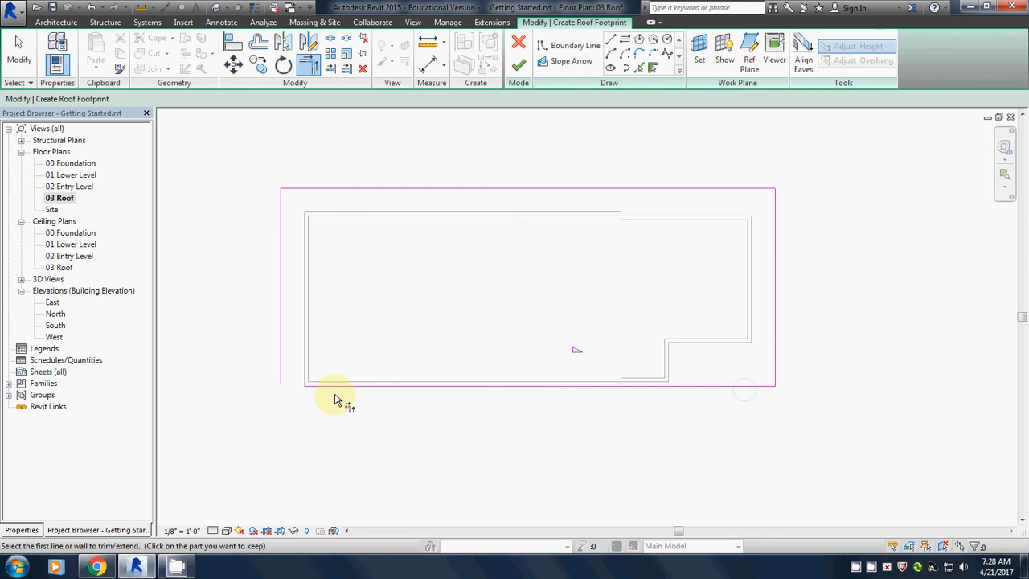
left_click(280, 361)
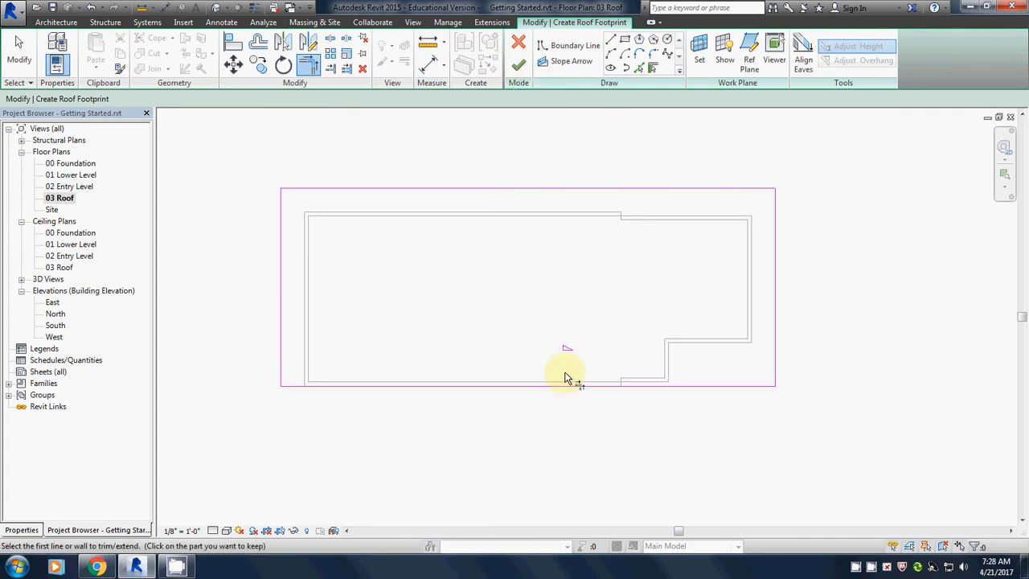
left_click(518, 68)
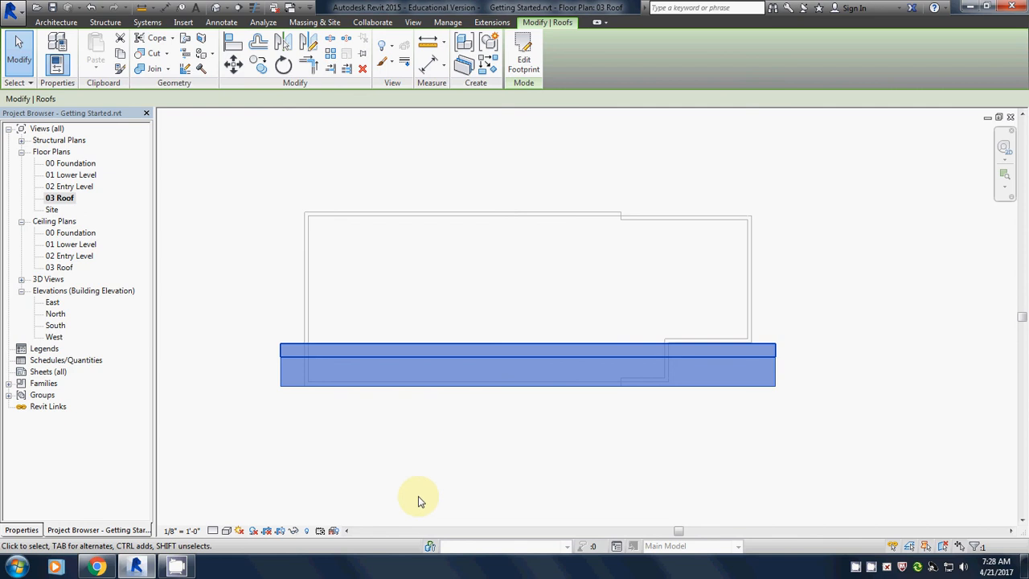
Step: Set the selected roof's slope to 1" / 12" and apply it
left_click(21, 531)
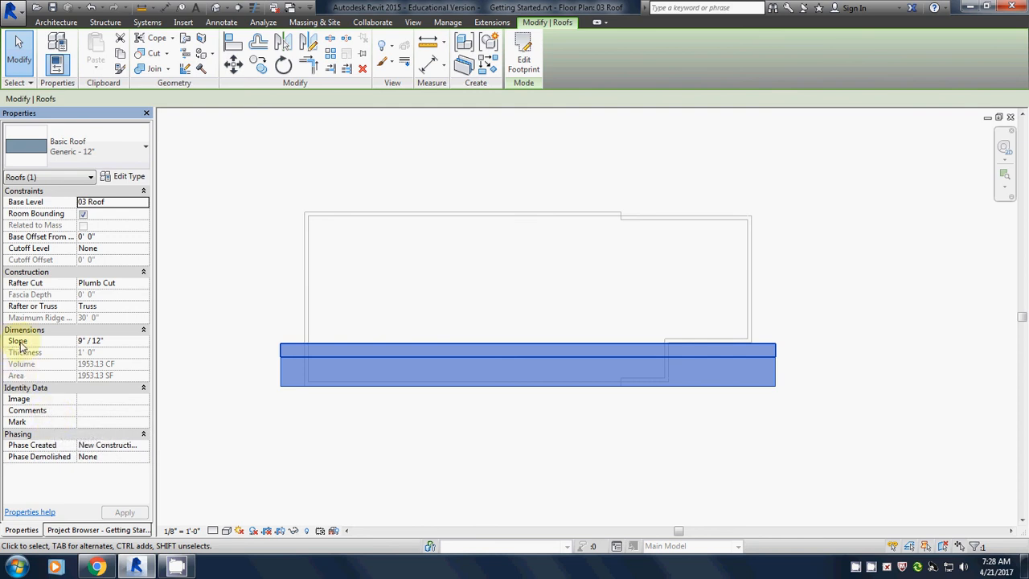
left_click(98, 340)
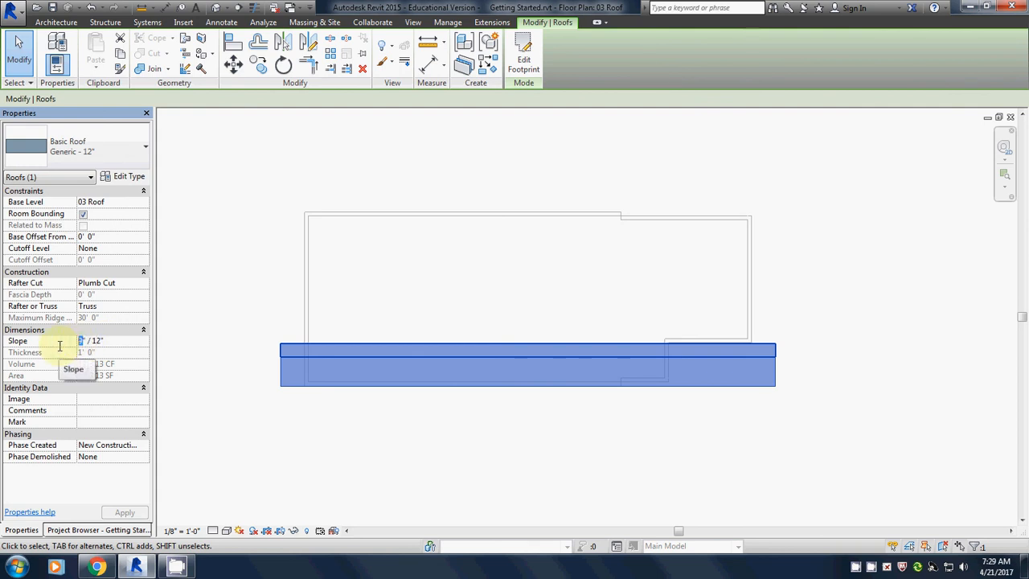
type("1")
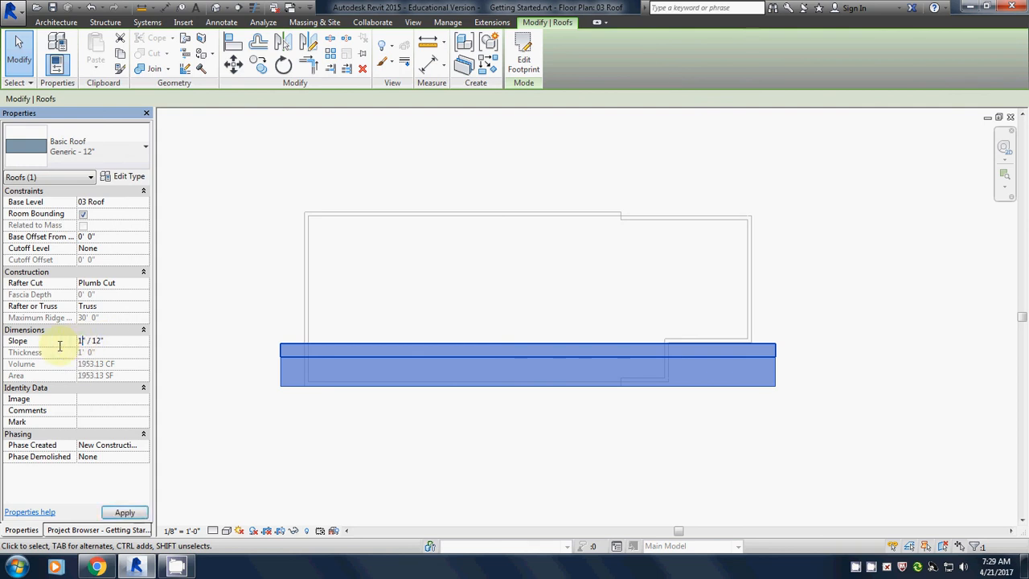
left_click(124, 512)
left_click(127, 512)
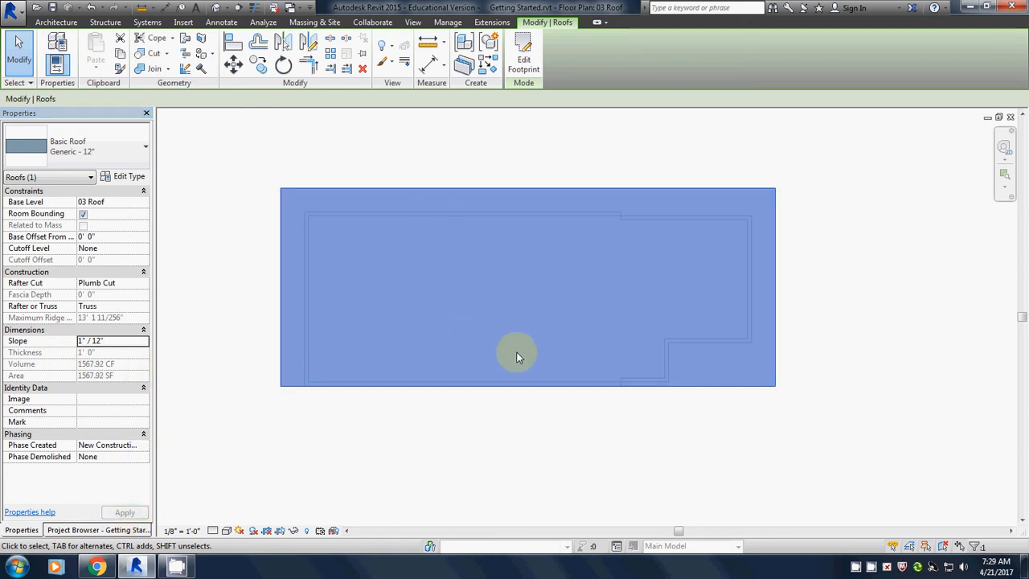
Step: Examine the roof's slope and overhangs in the 3D view from the back and front corners and edge-on
left_click(213, 8)
scroll(664, 370, "up", 2)
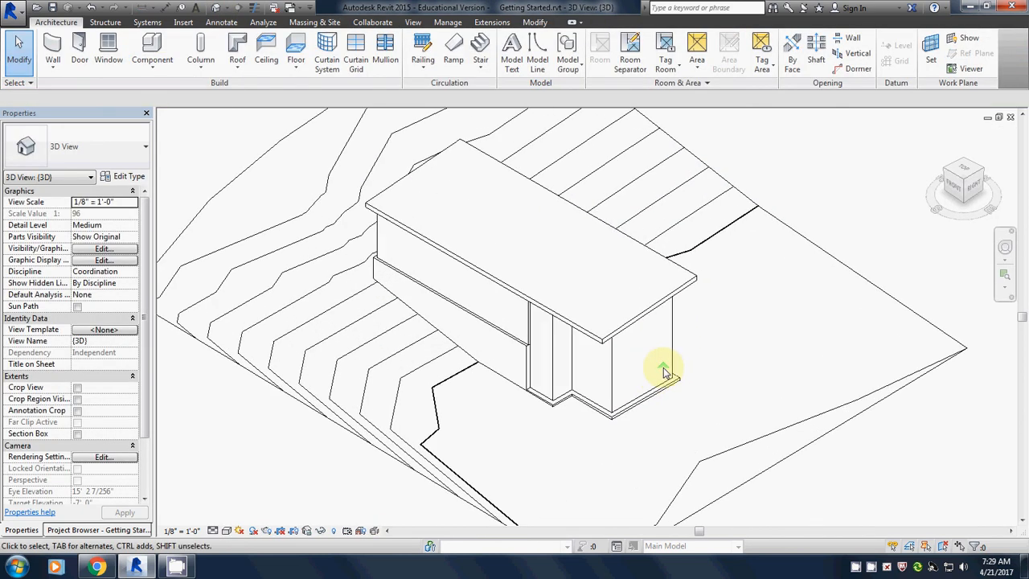
left_click(979, 172)
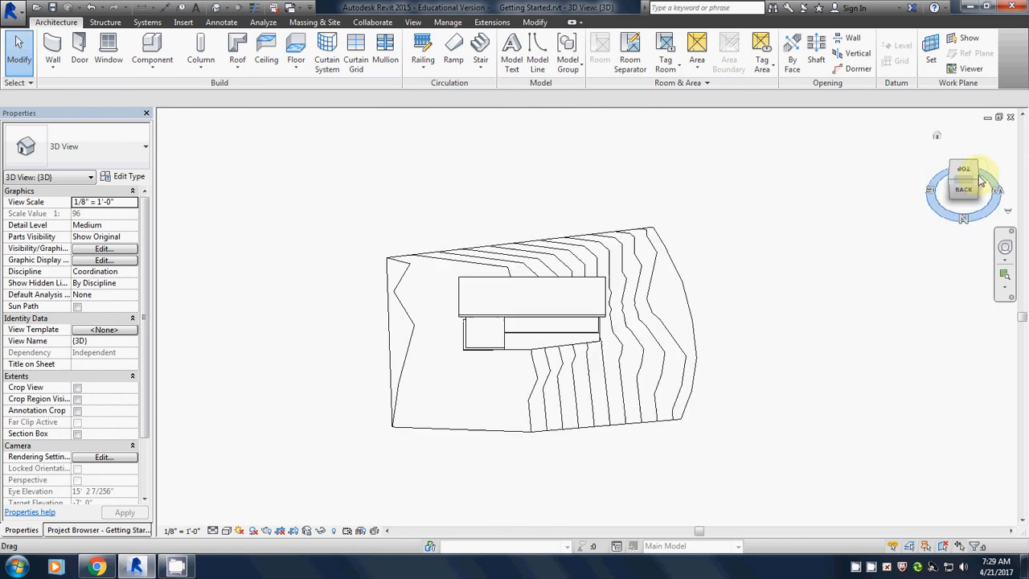
left_click(956, 186)
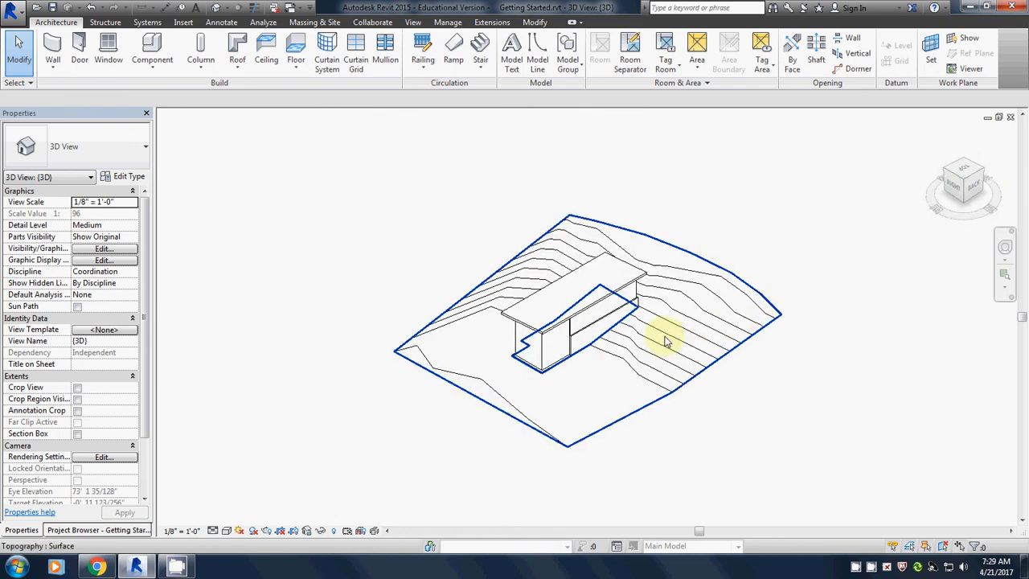
scroll(514, 349, "up", 4)
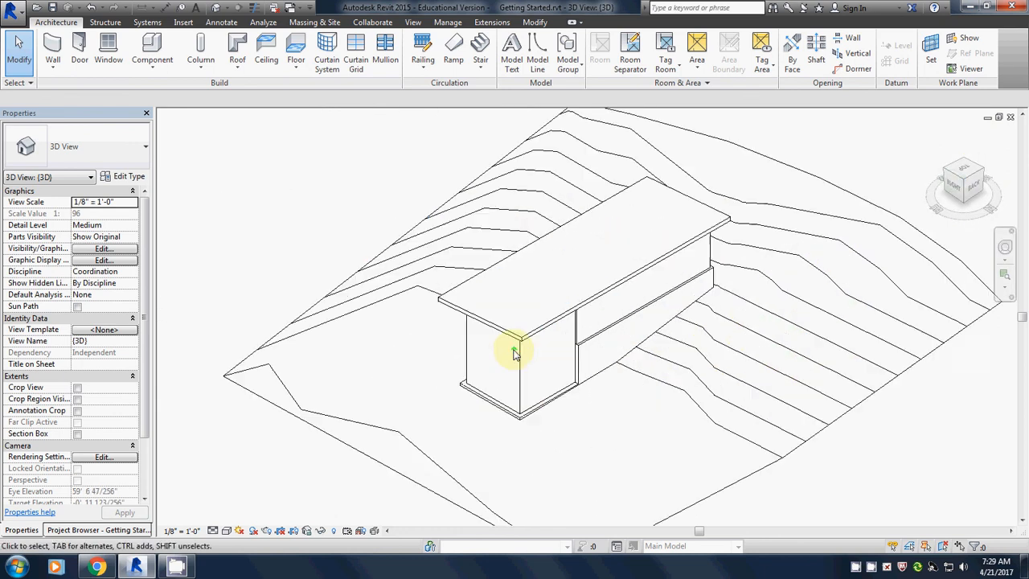
left_click(965, 196)
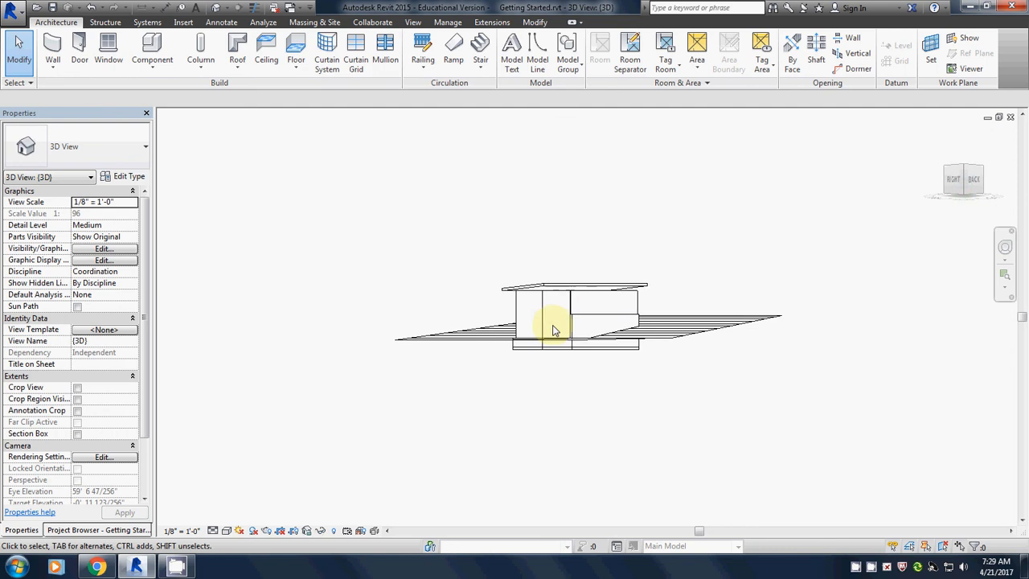
scroll(523, 281, "up", 5)
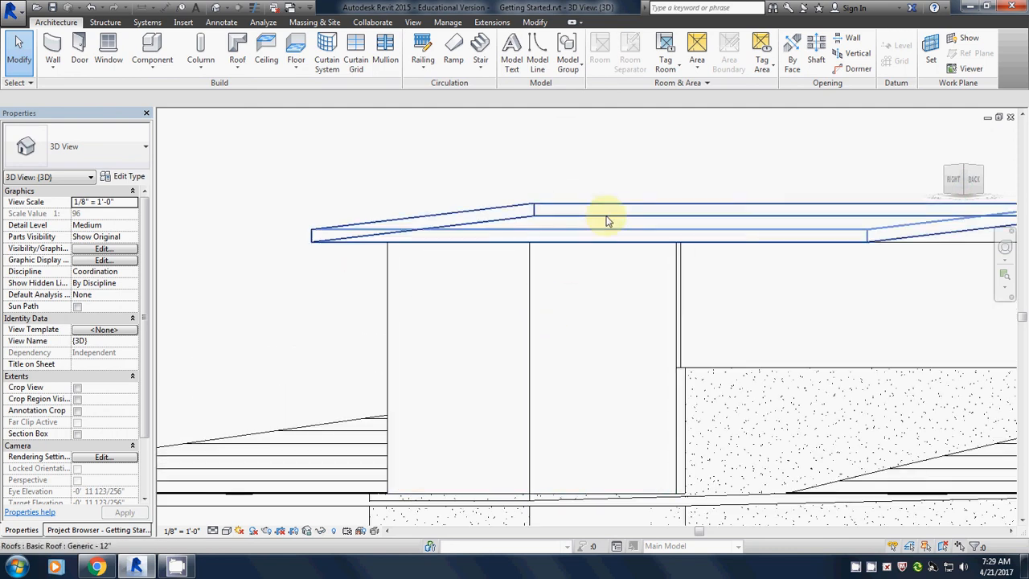
left_click(946, 174)
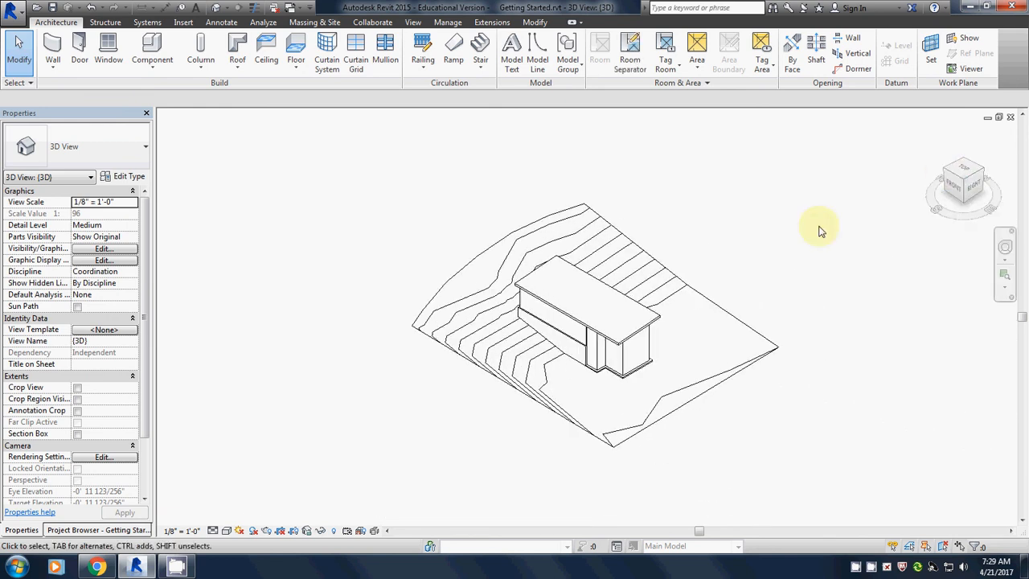